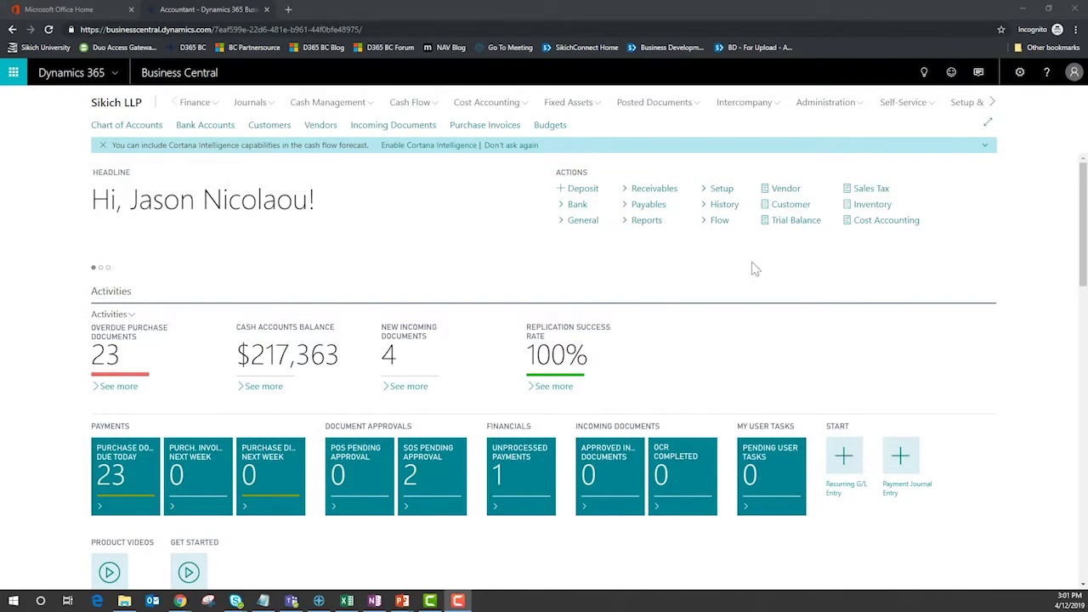
Step: Look over the home page's activity tiles, account and vendor lists, and financial charts
scroll(646, 284, down, 2)
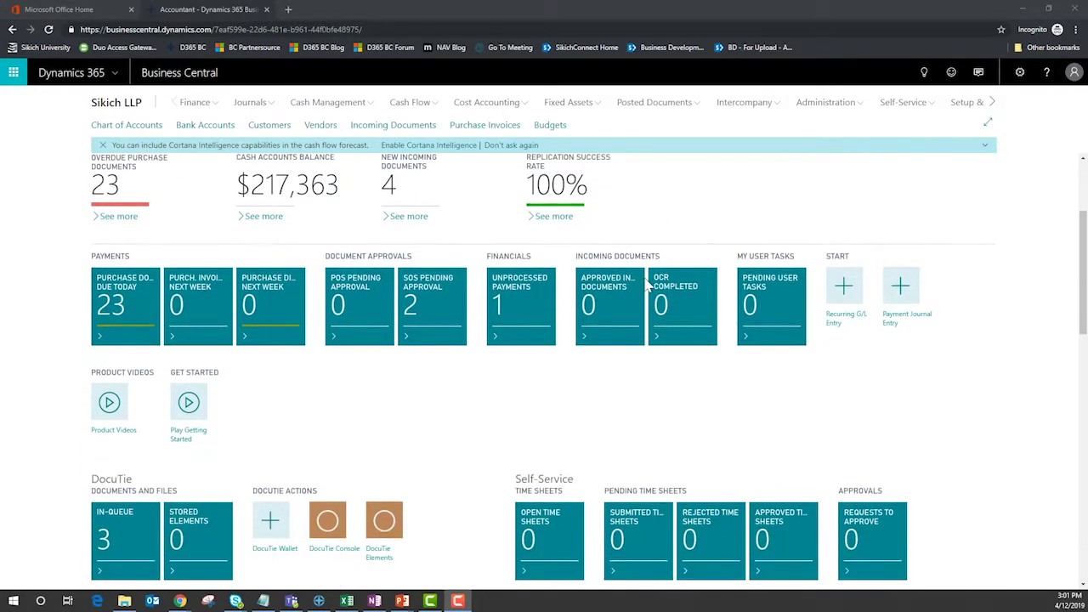
scroll(646, 284, down, 2)
scroll(645, 286, up, 1)
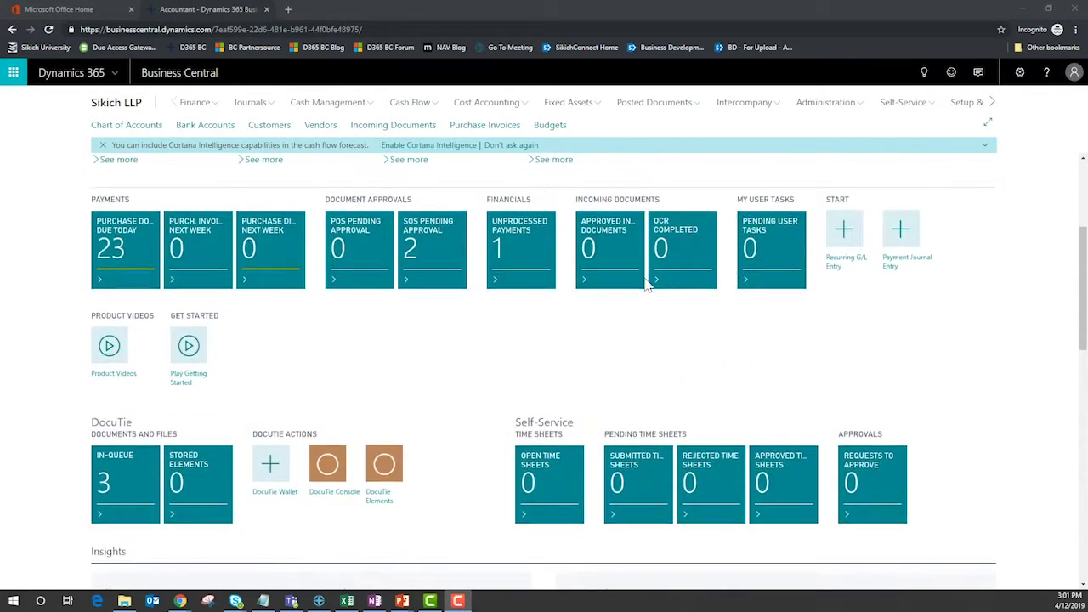
scroll(646, 285, down, 2)
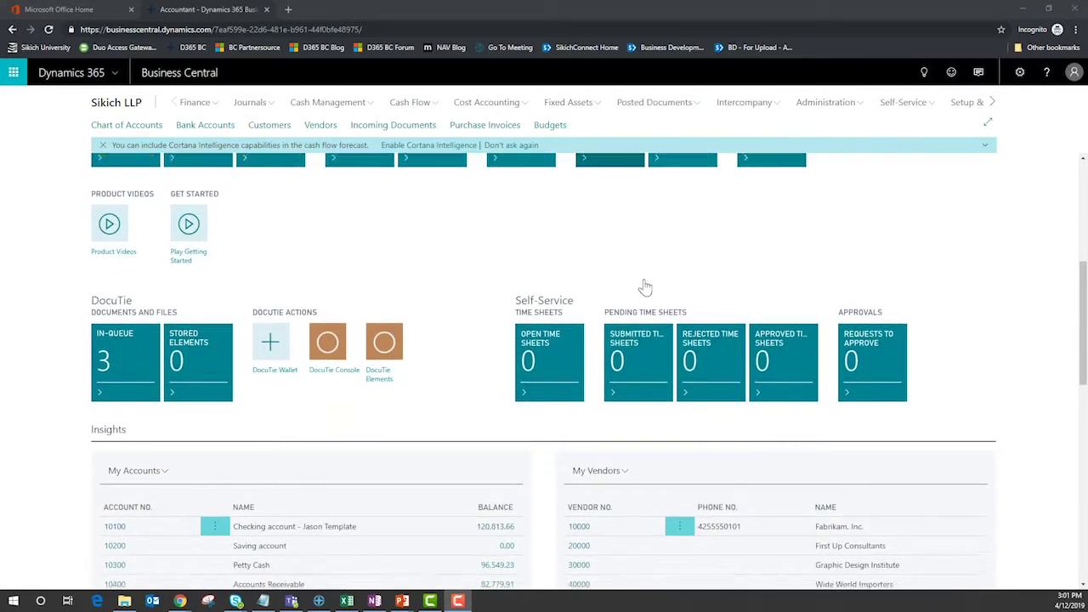
scroll(644, 287, down, 3)
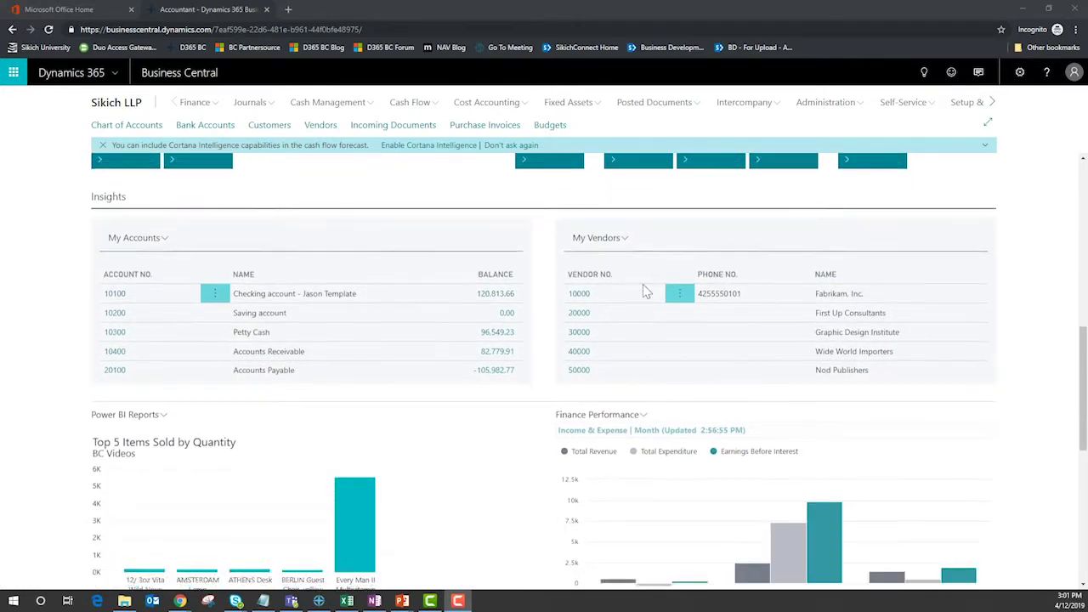
scroll(643, 291, down, 2)
scroll(643, 291, down, 4)
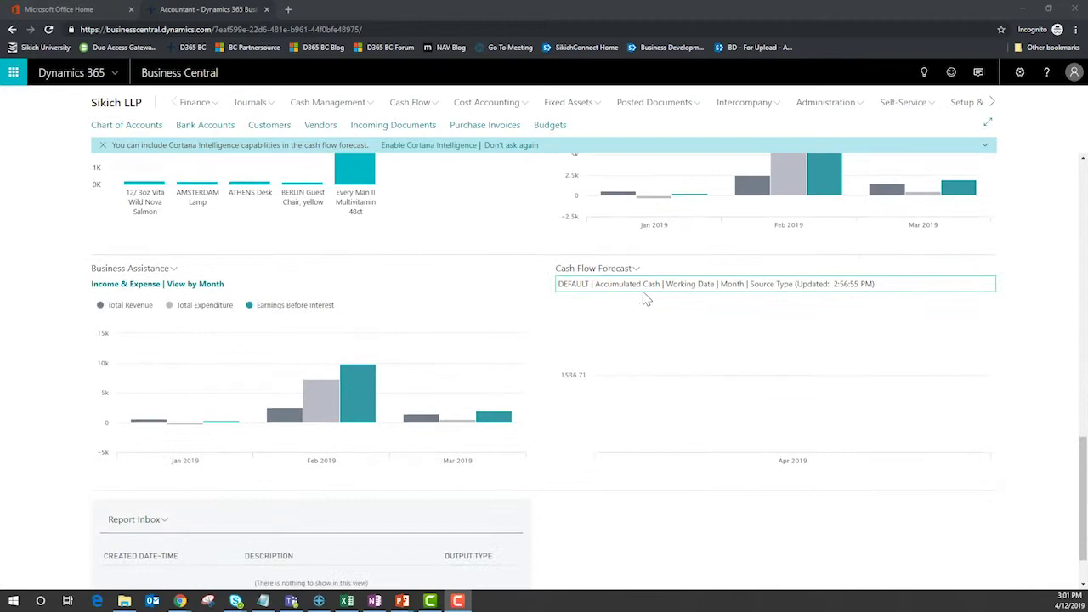
scroll(643, 292, up, 5)
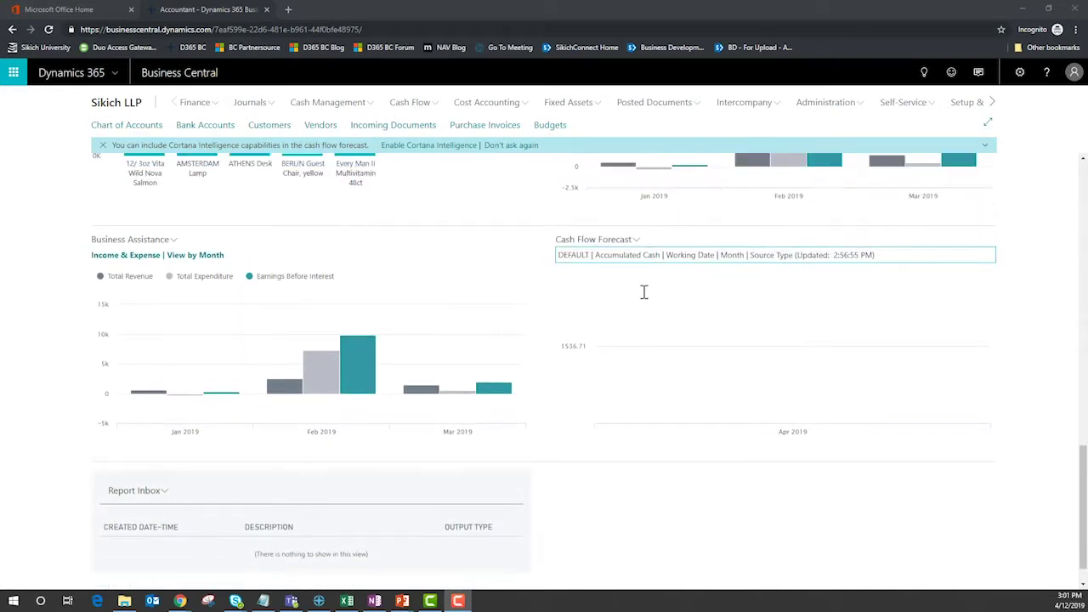
Step: Search for "pu o" and open the Purchase Orders list
click(923, 75)
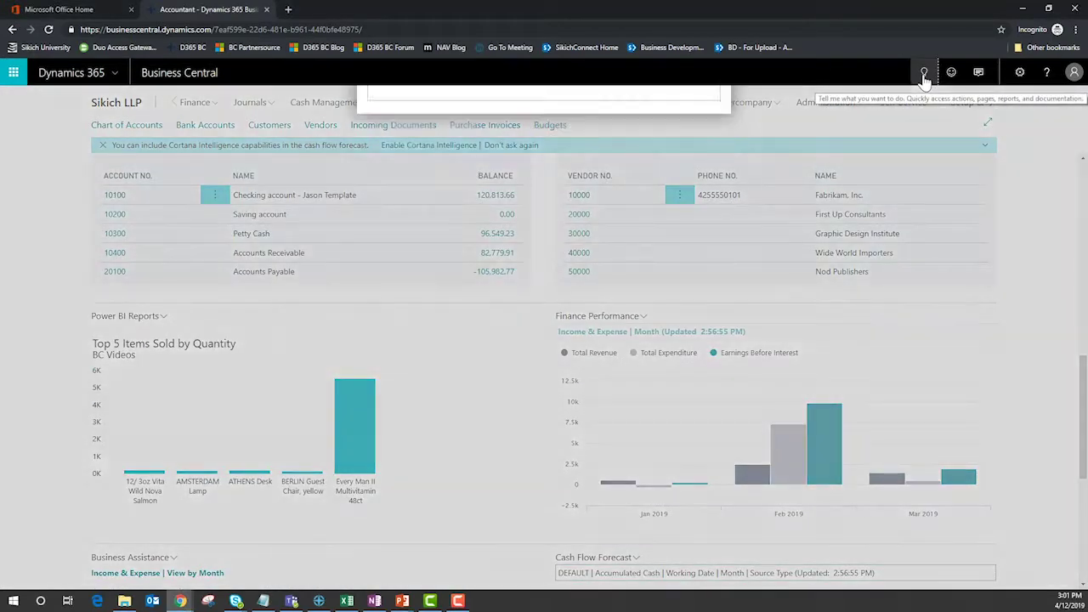
text(pu)
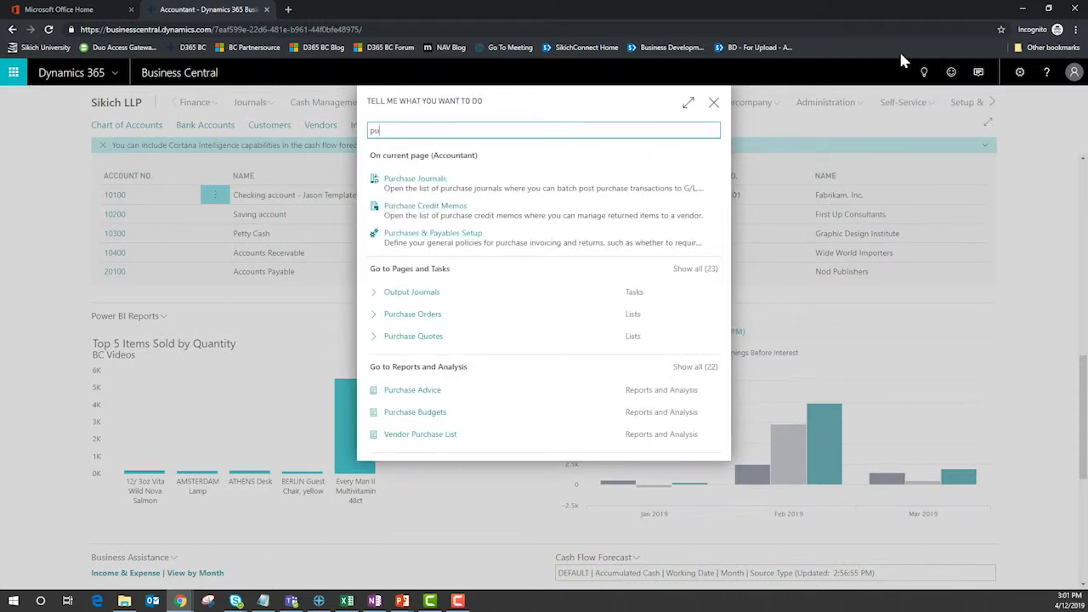
text( o)
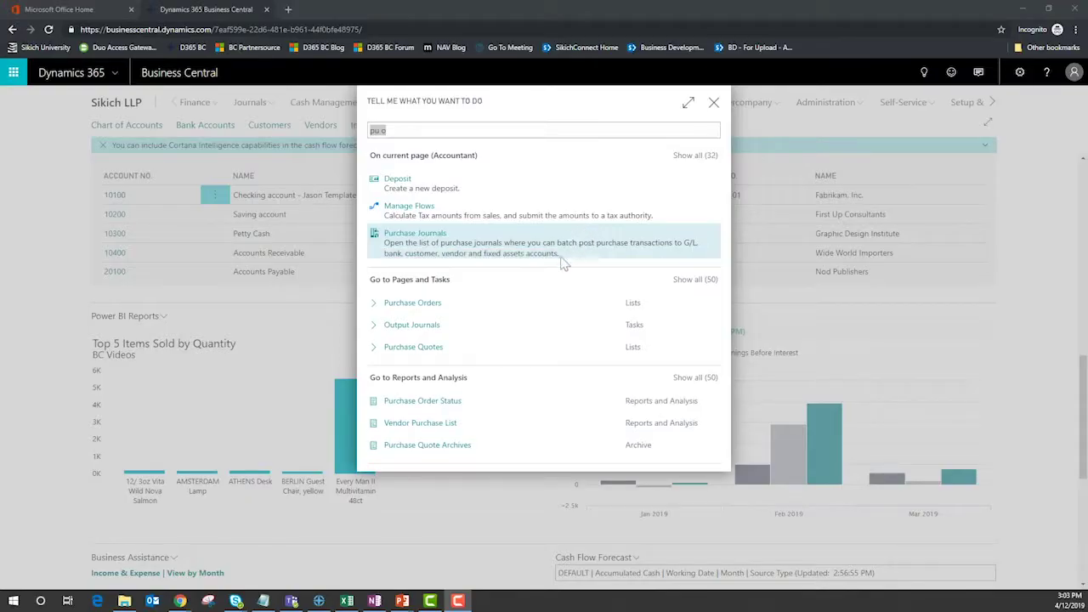
click(434, 297)
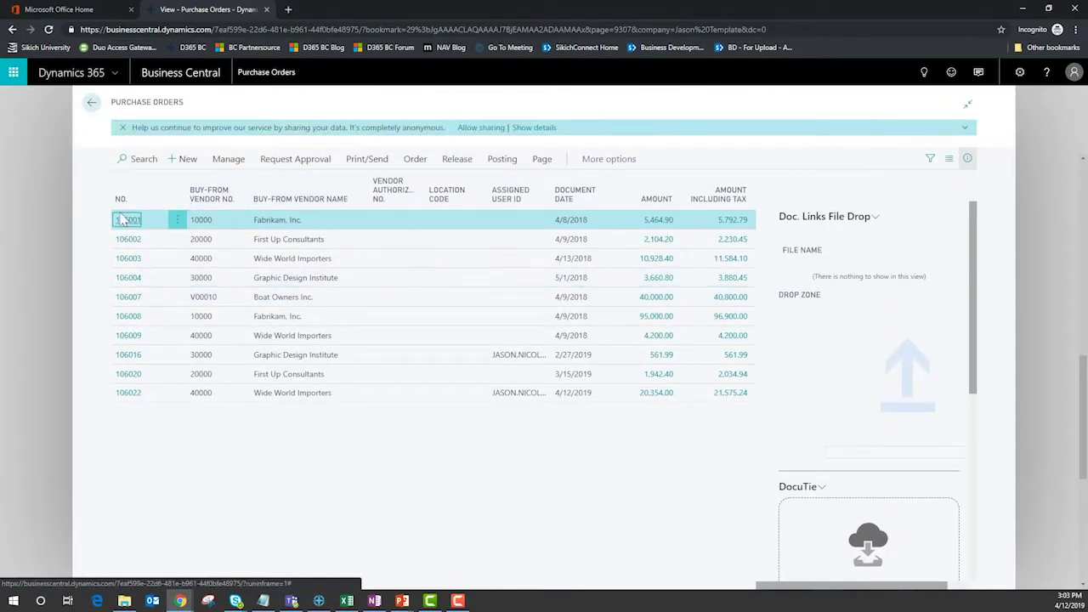
Step: Open the Fabrikam, Inc. purchase order dated 4/8/2018 and bring up its posting choices
click(126, 222)
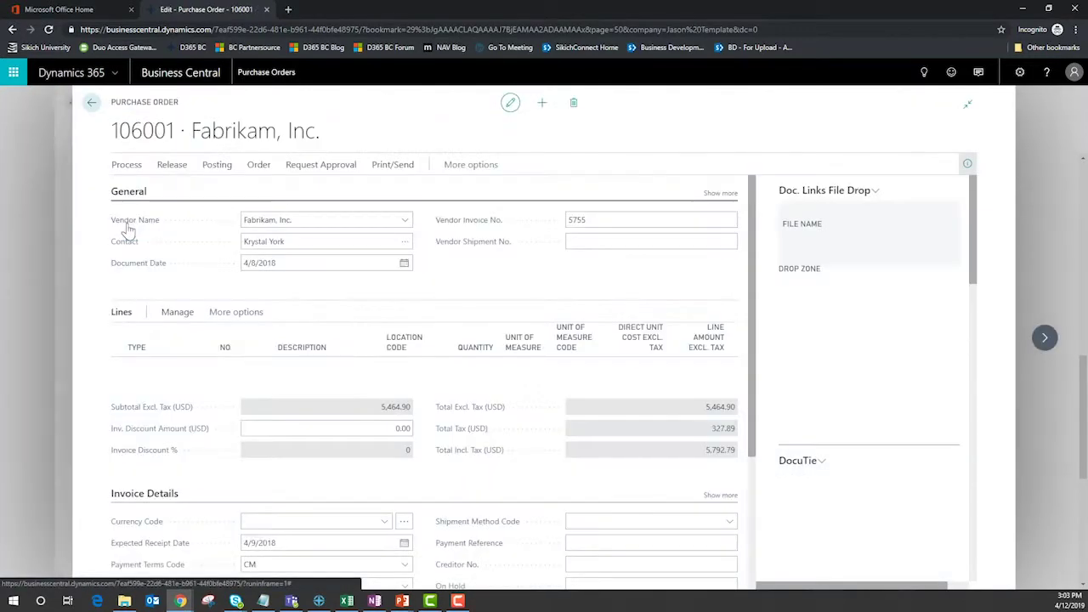
click(218, 167)
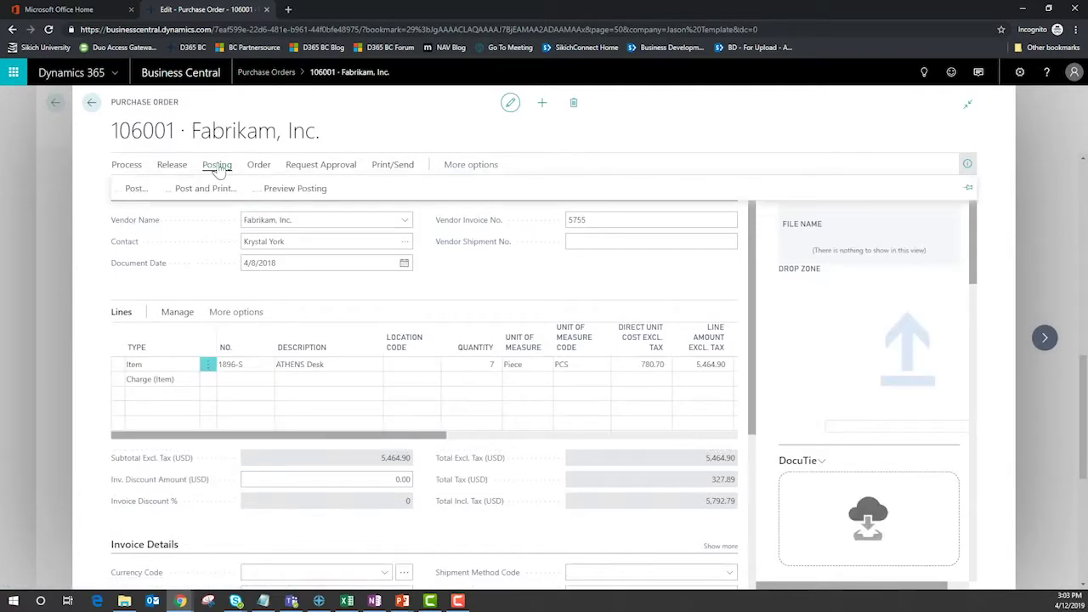
click(134, 191)
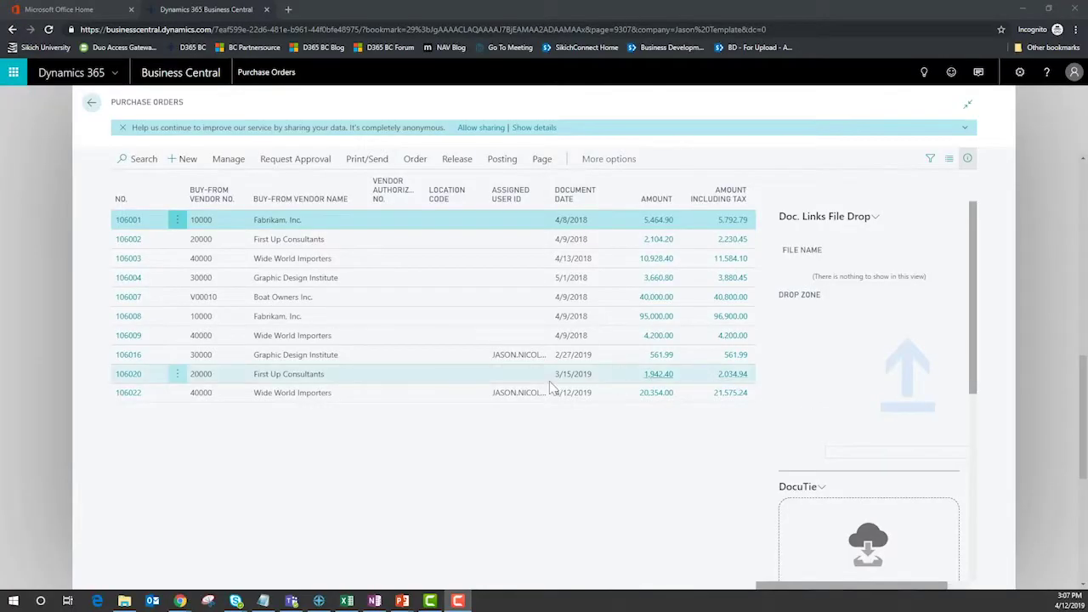
Step: Open the Wide World Importers purchase order dated 4/12/2019 and start a new line of type Charge (Item)
click(126, 395)
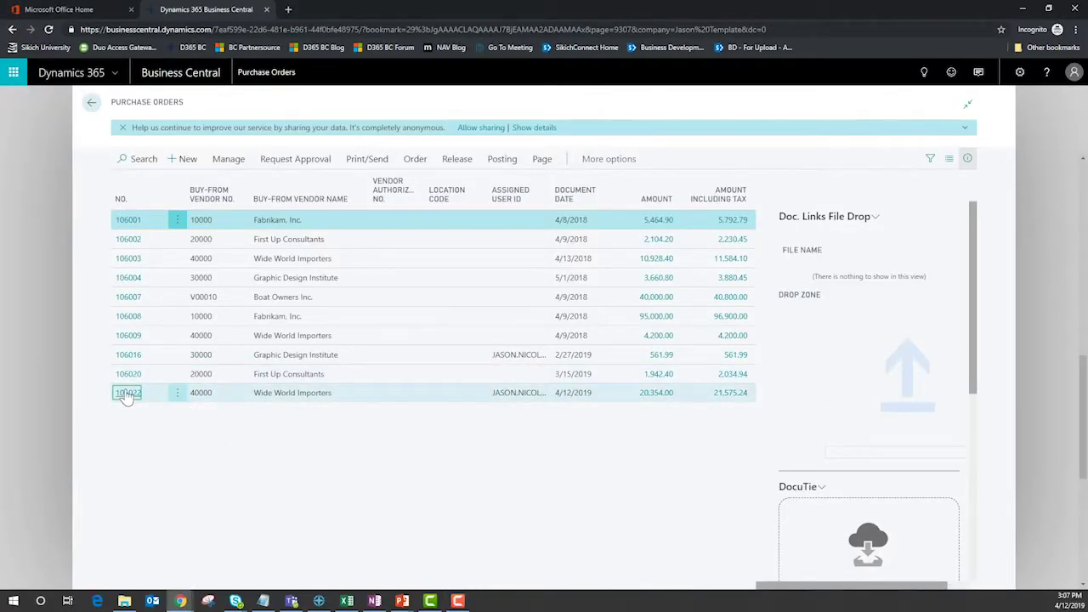
click(125, 395)
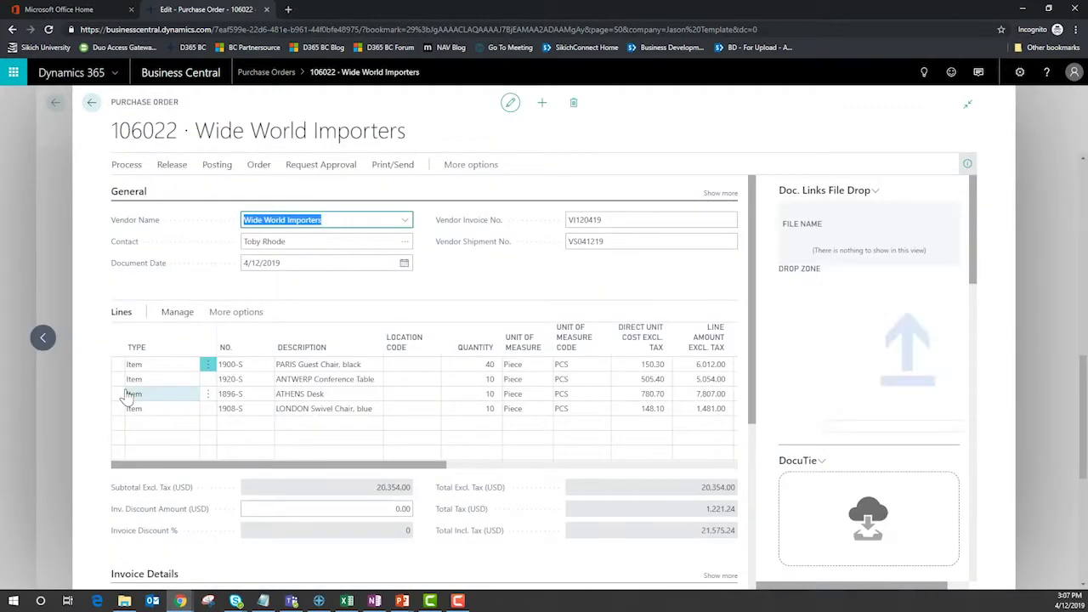
click(165, 426)
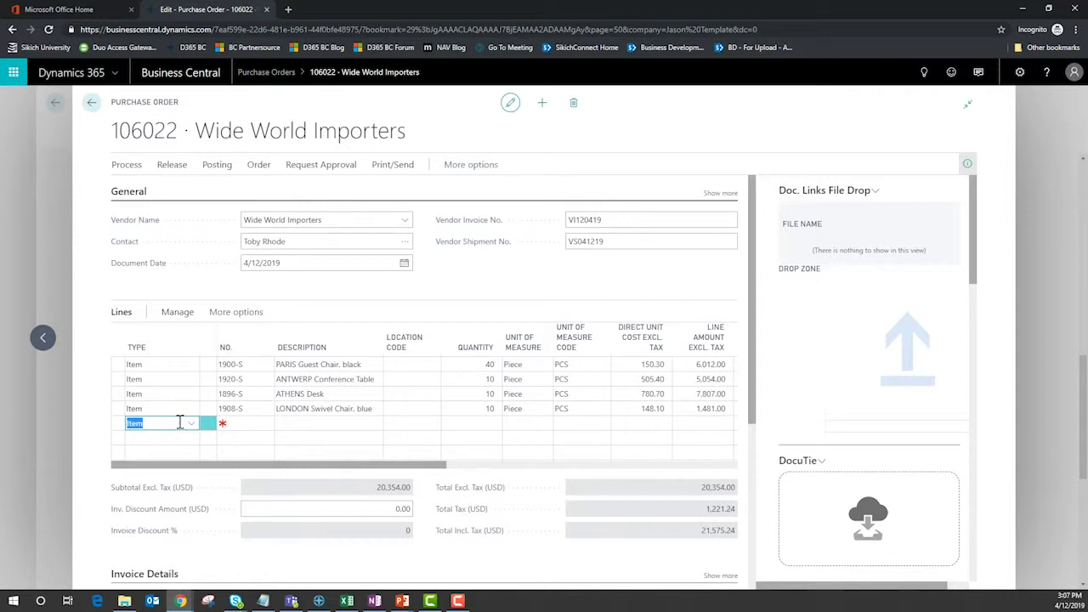
click(184, 429)
click(185, 432)
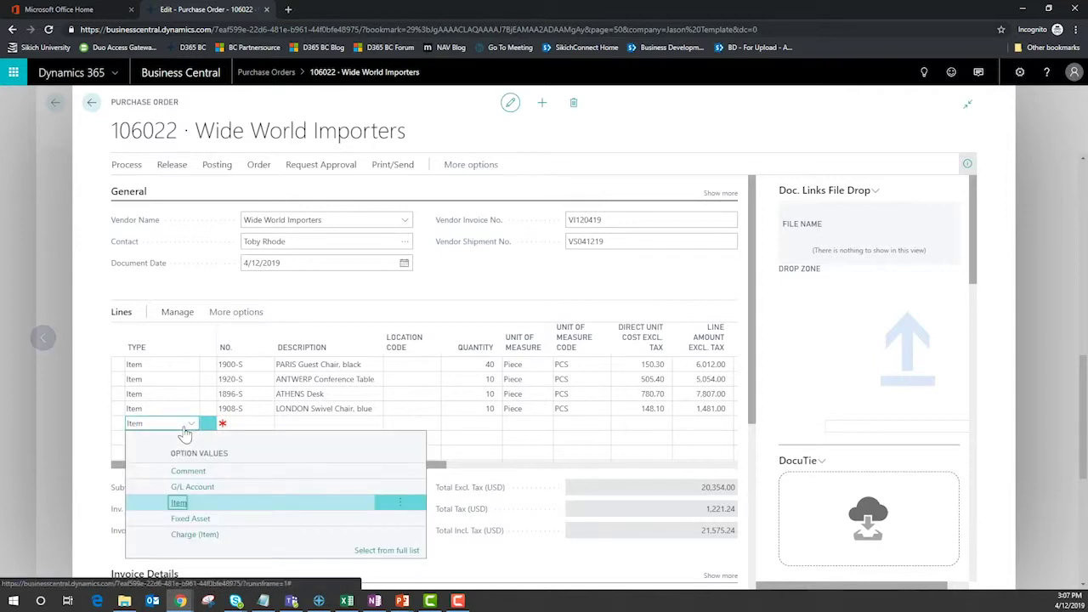
click(221, 532)
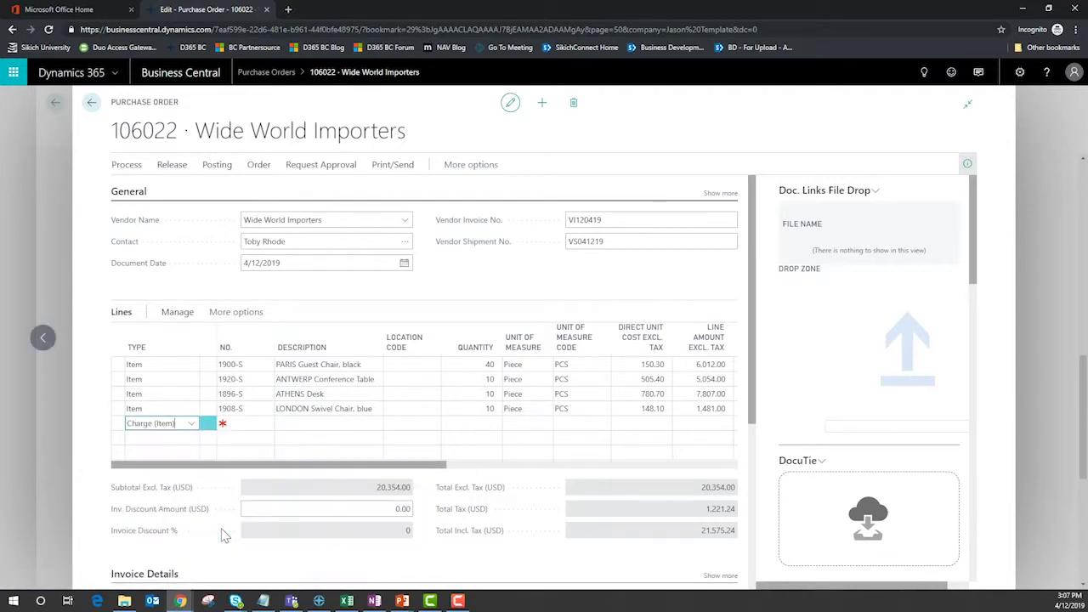
Step: Choose the P-FREIGHT miscellaneous freight charge for the new item charge line
click(263, 425)
click(266, 428)
click(266, 429)
click(266, 429)
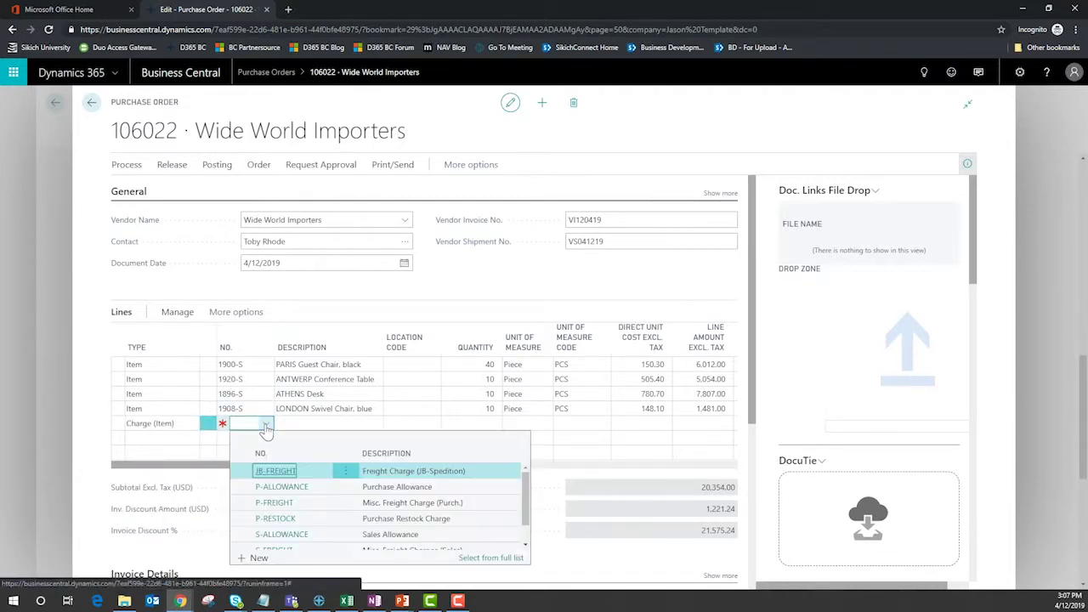
click(274, 503)
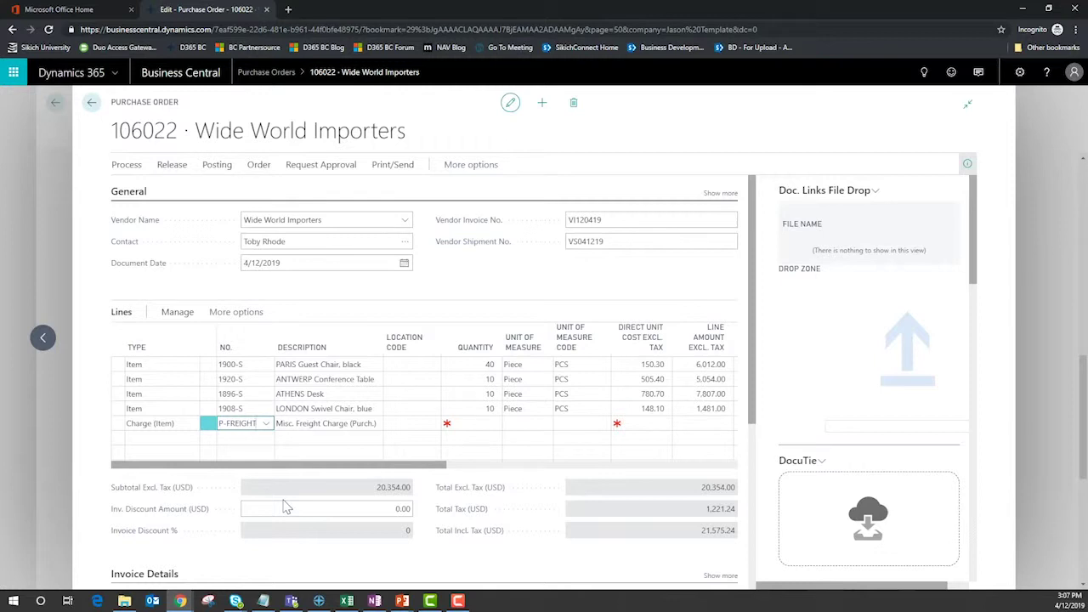
Step: Set the freight charge line's quantity to 1 and its direct unit cost to 6,000
click(471, 424)
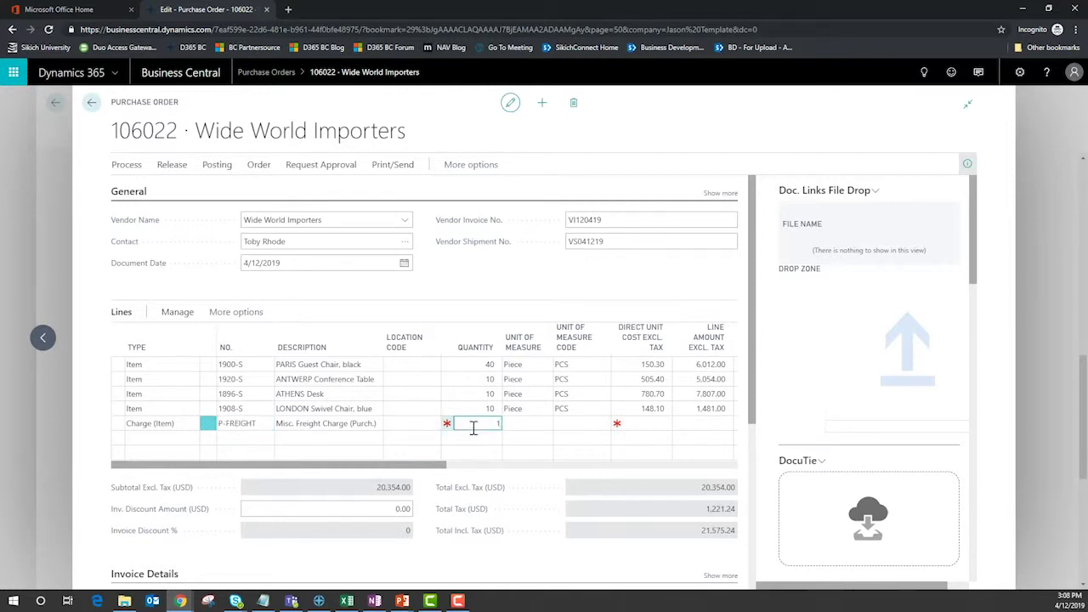
key(Tab)
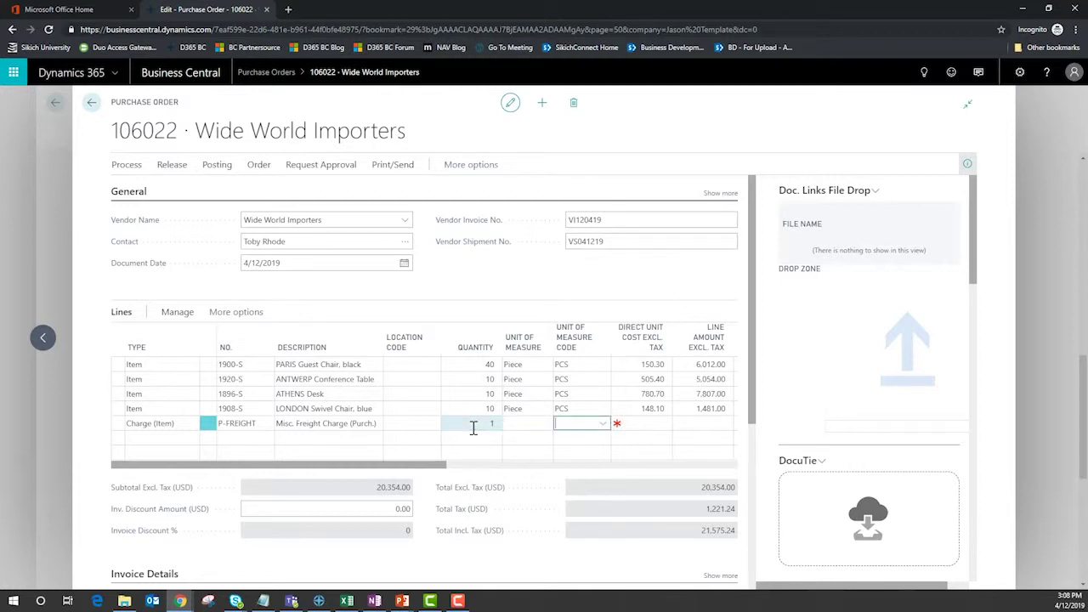
text(6,)
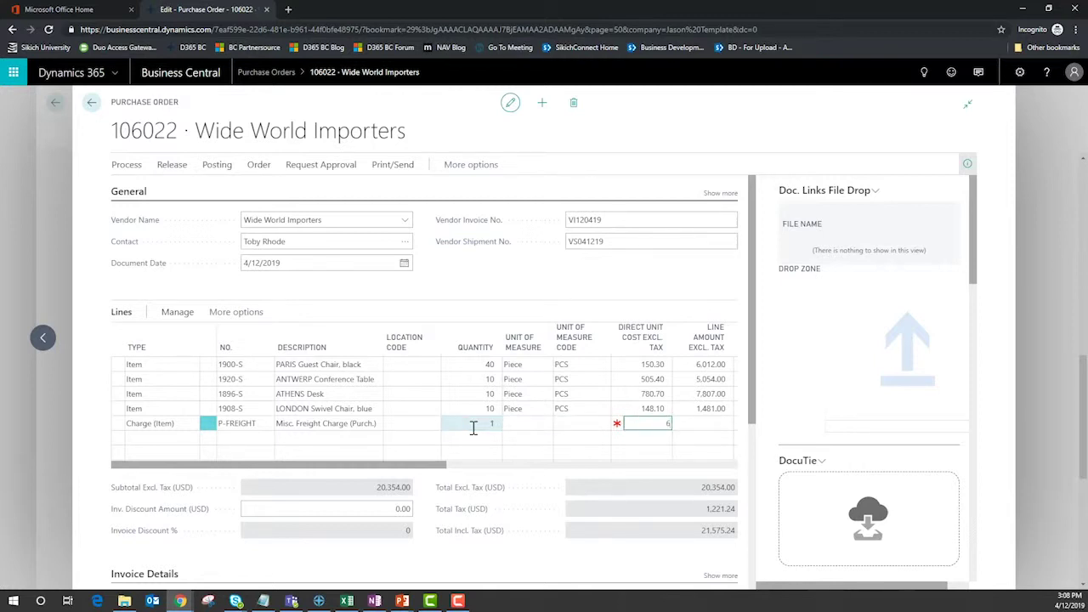
text(000)
key(Tab)
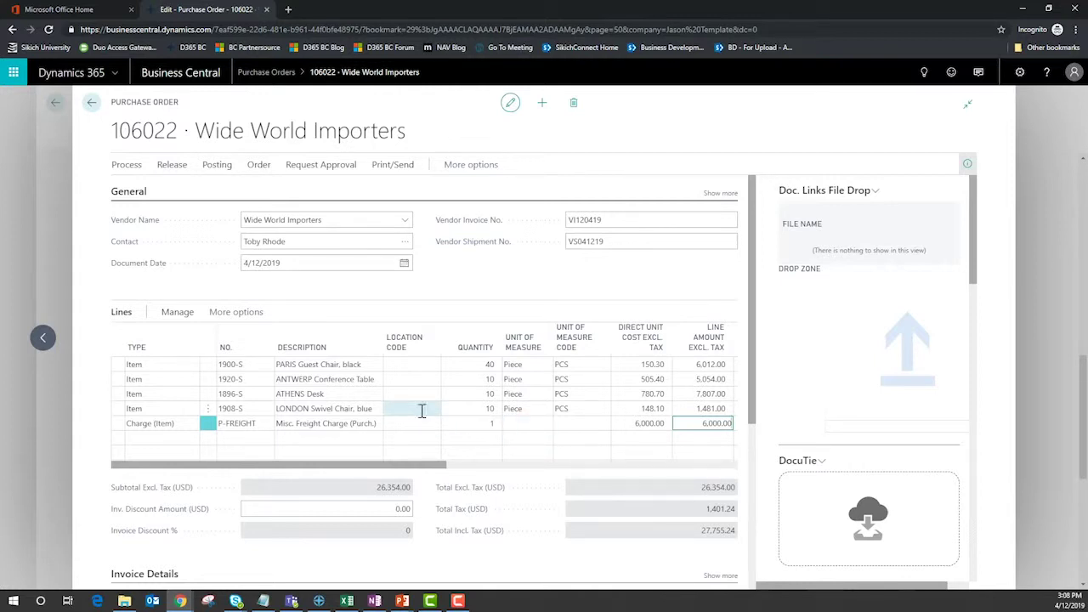
Step: Open the freight line's item charge assignment and suggest the distribution across the item lines by weight
click(235, 311)
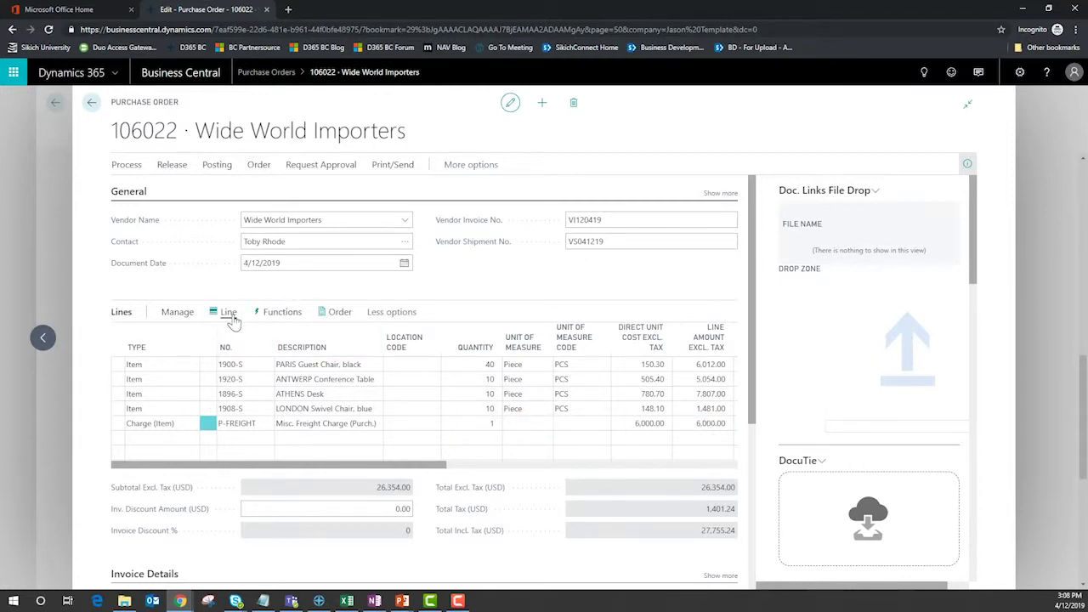
click(230, 314)
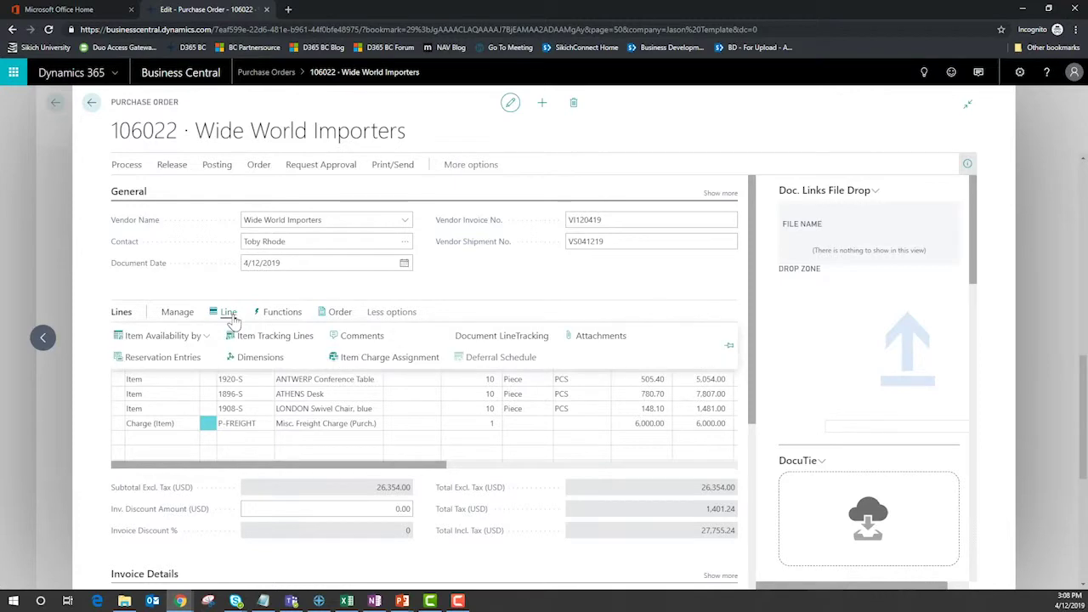
click(397, 361)
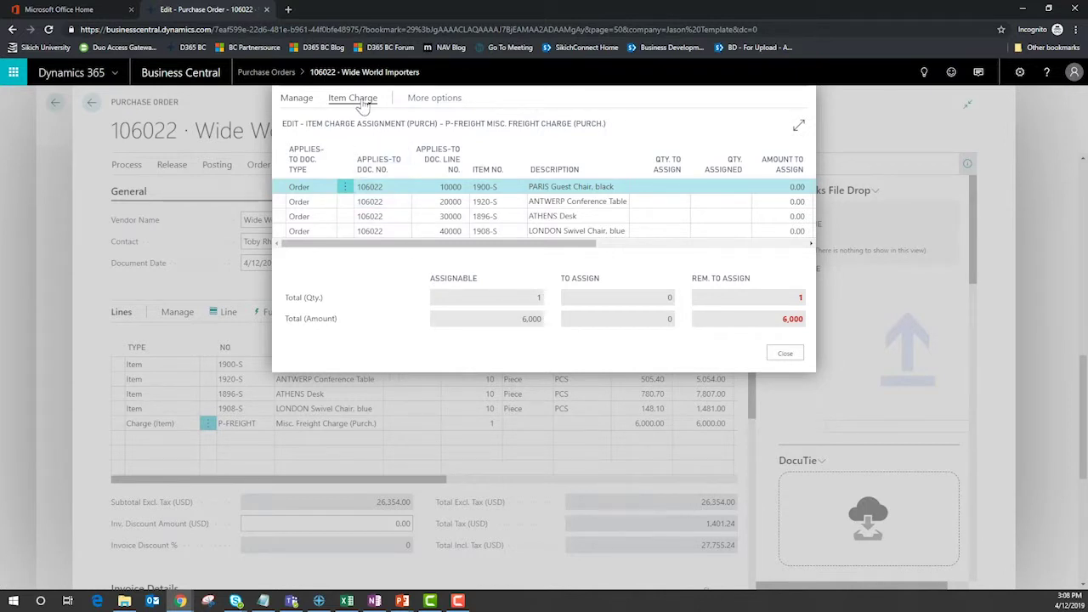
click(422, 99)
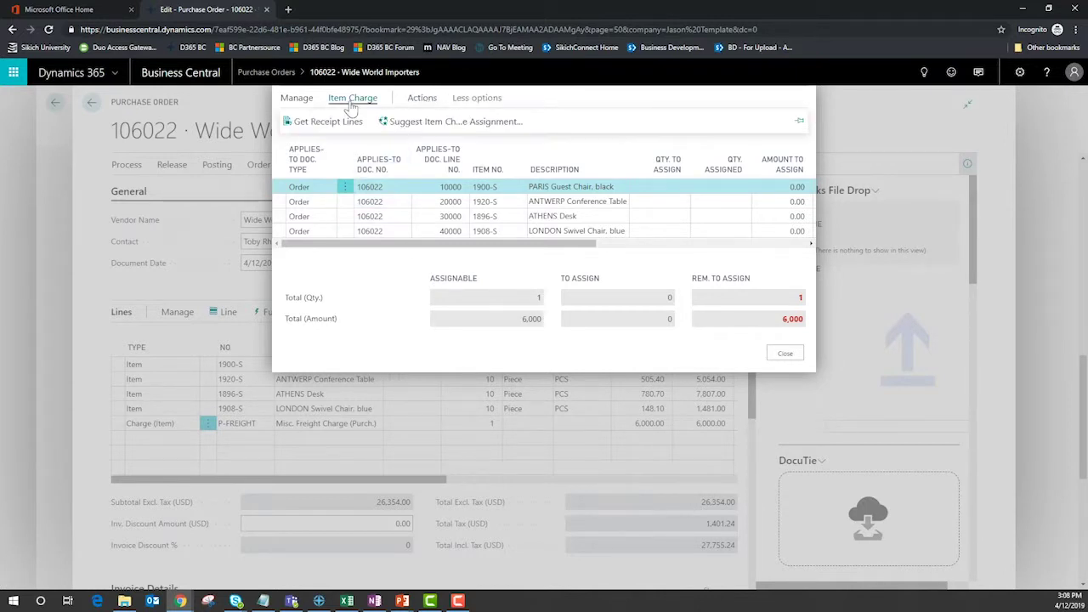
click(415, 122)
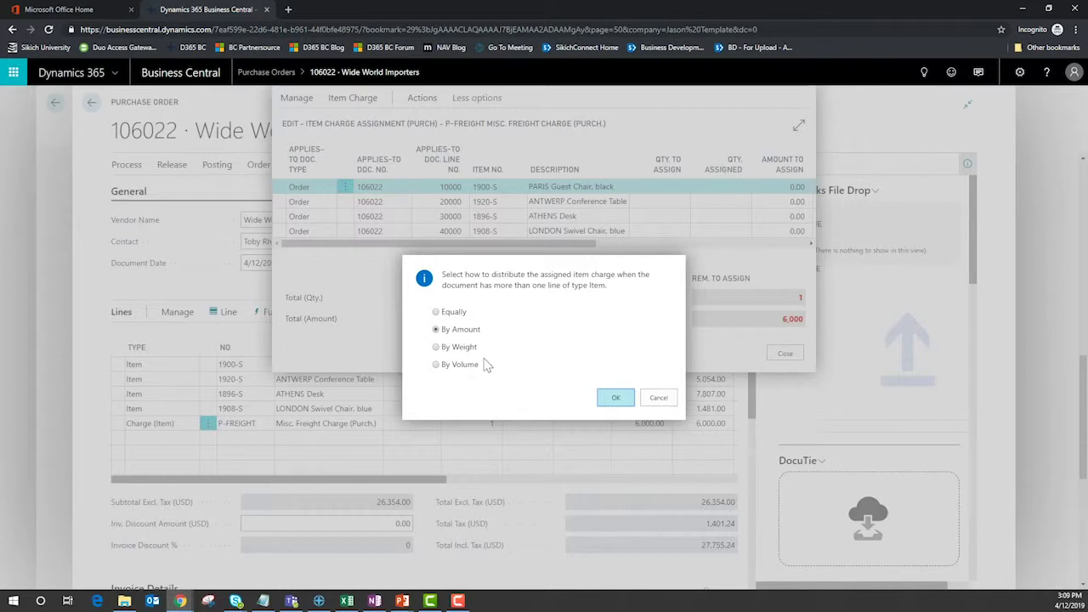
click(466, 349)
click(615, 398)
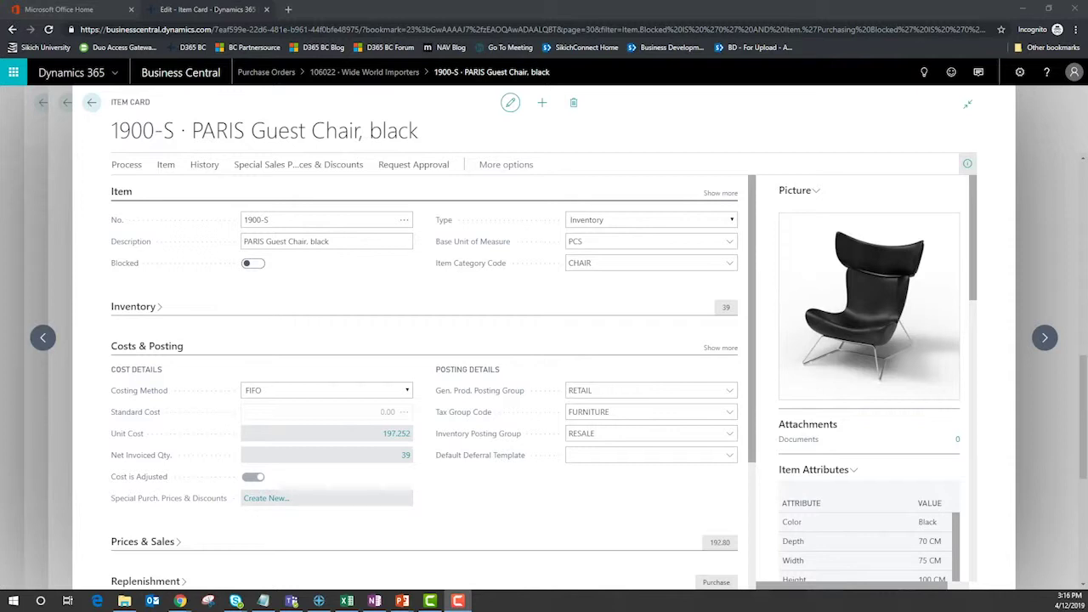
Step: Open the average cost calculation overview from the PARIS Guest Chair's unit cost and examine its latest entries
click(399, 435)
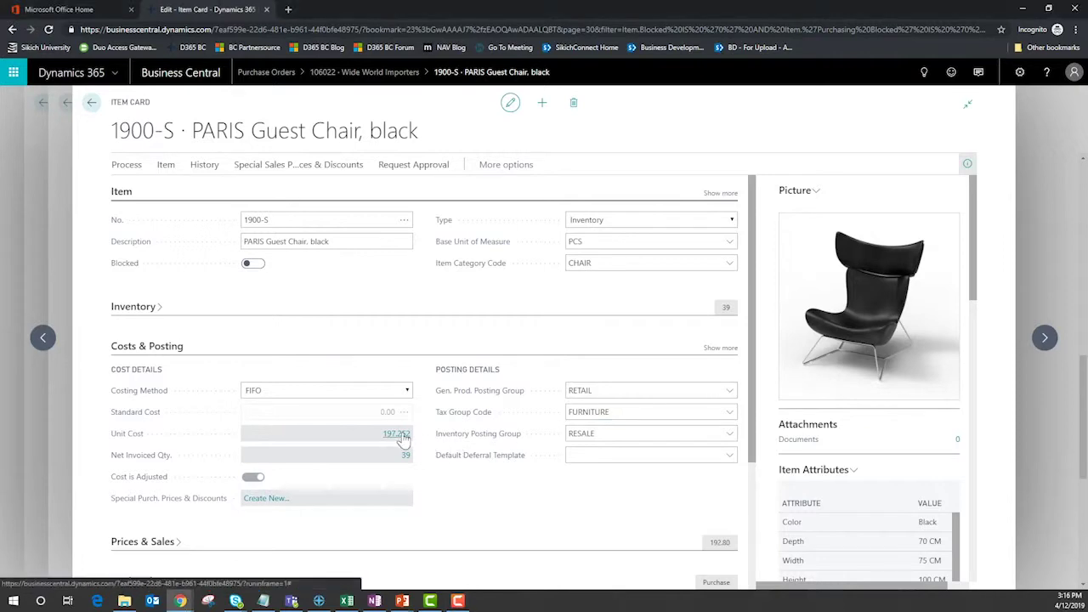
click(396, 434)
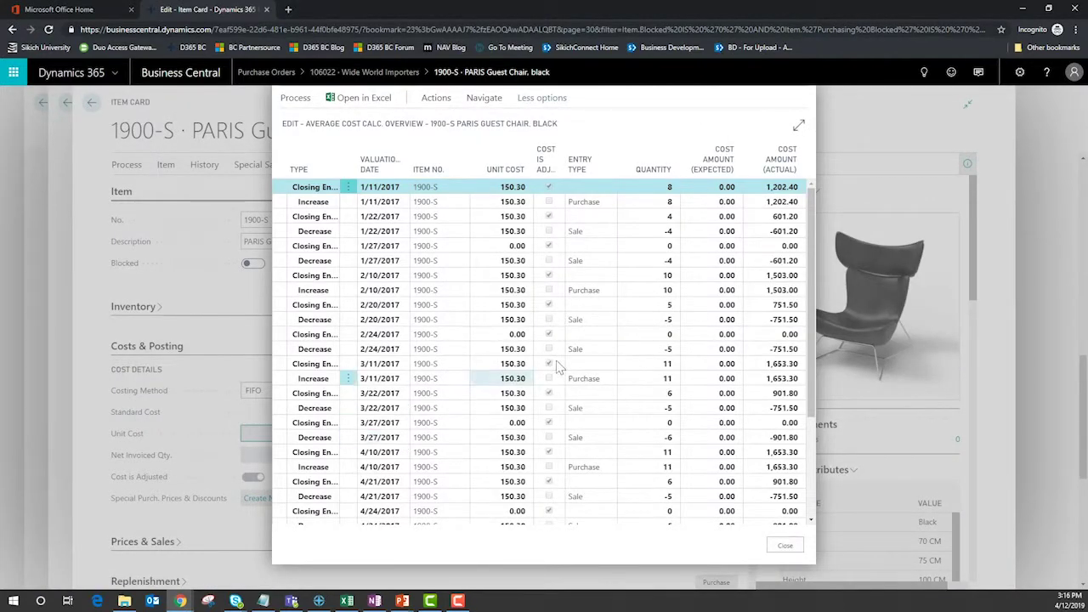
scroll(571, 365, down, 3)
scroll(571, 366, down, 2)
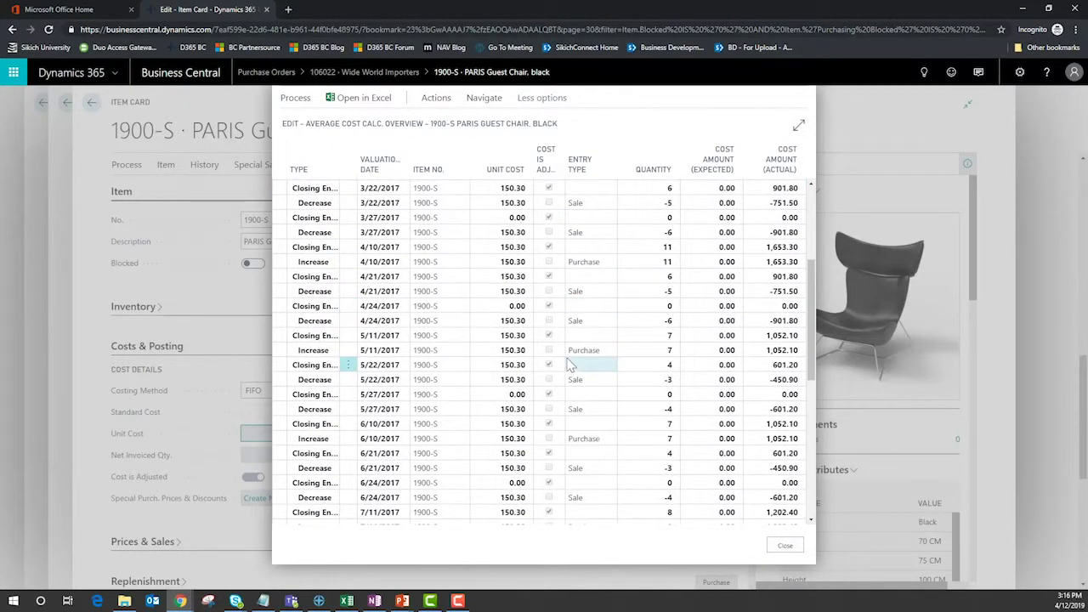
scroll(569, 366, down, 5)
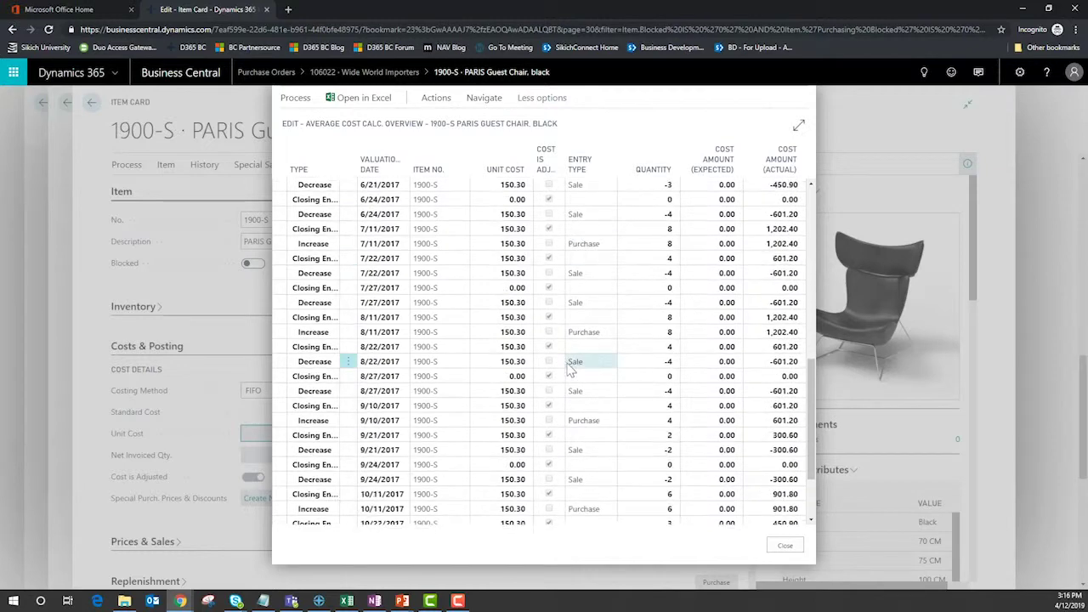
scroll(569, 371, down, 10)
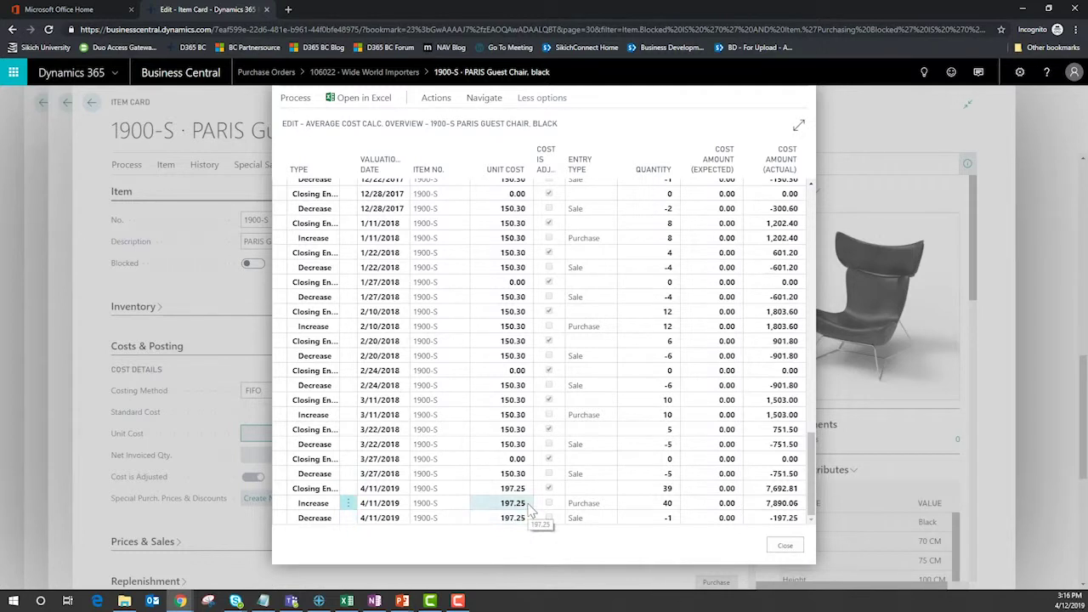
Step: Examine the value entries behind the 4/11/2019 purchase increase, then return from the Value Entries page
click(378, 506)
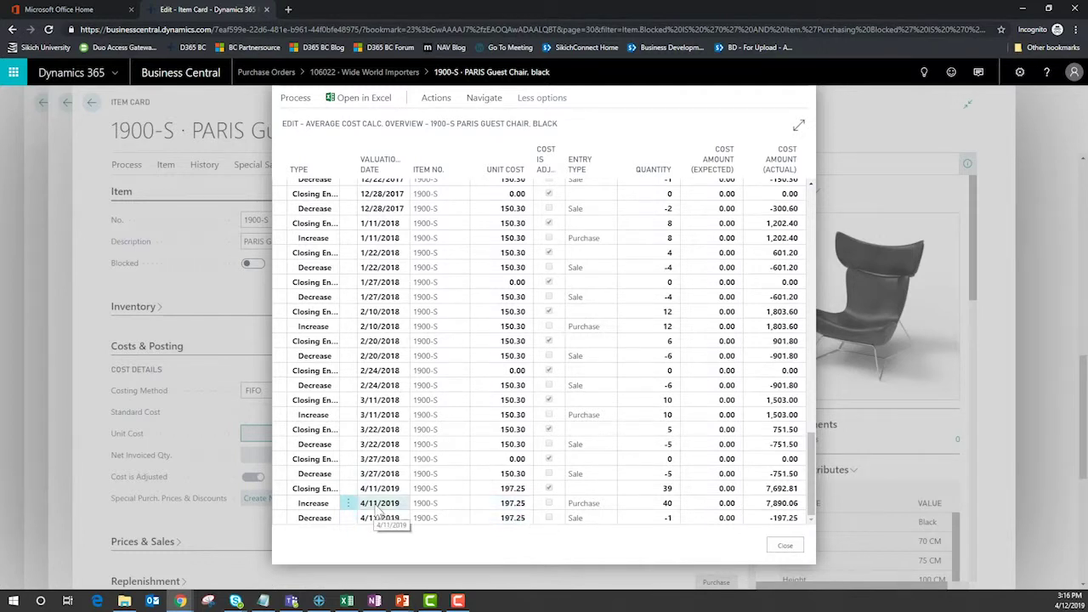
click(299, 505)
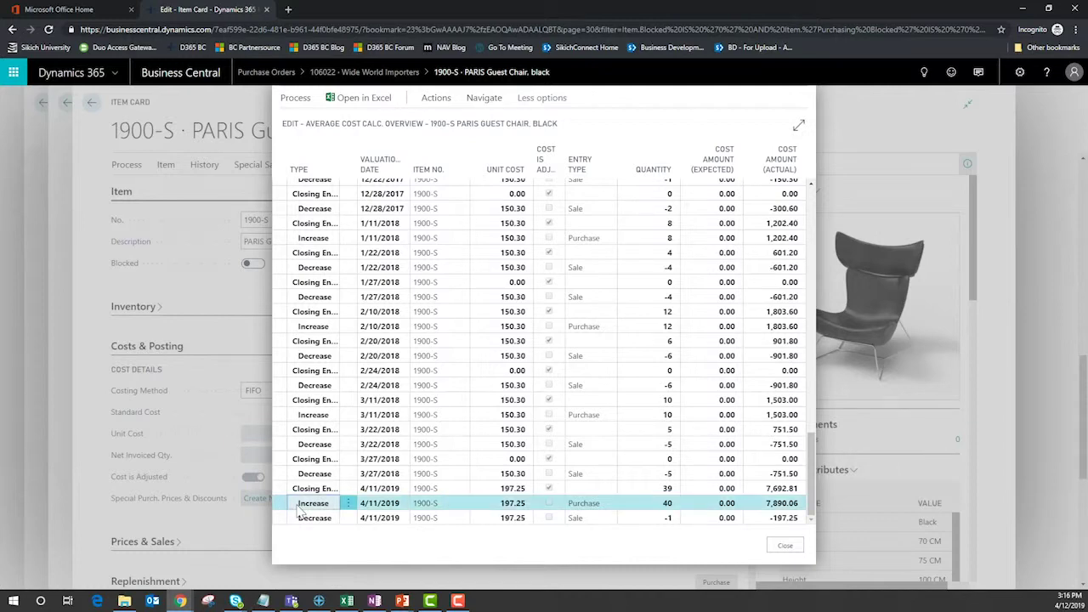
click(436, 97)
click(303, 128)
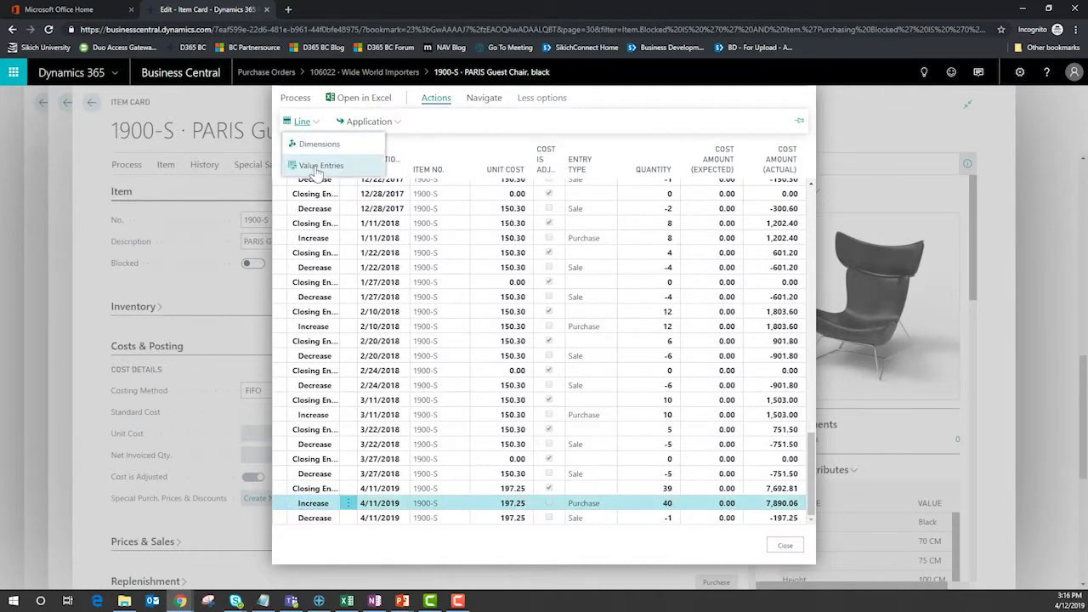
click(315, 170)
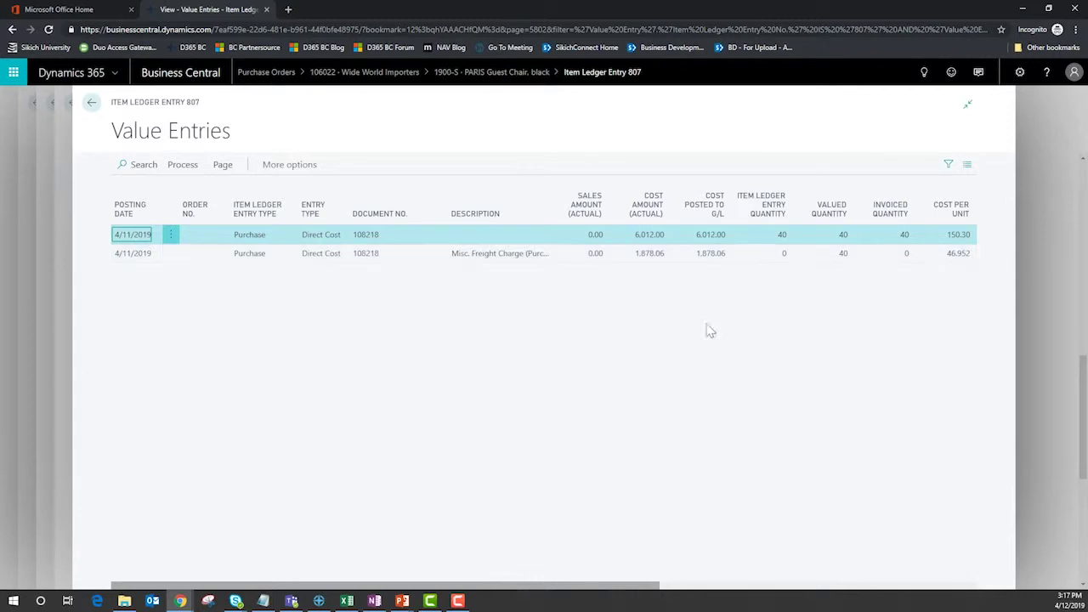
click(91, 105)
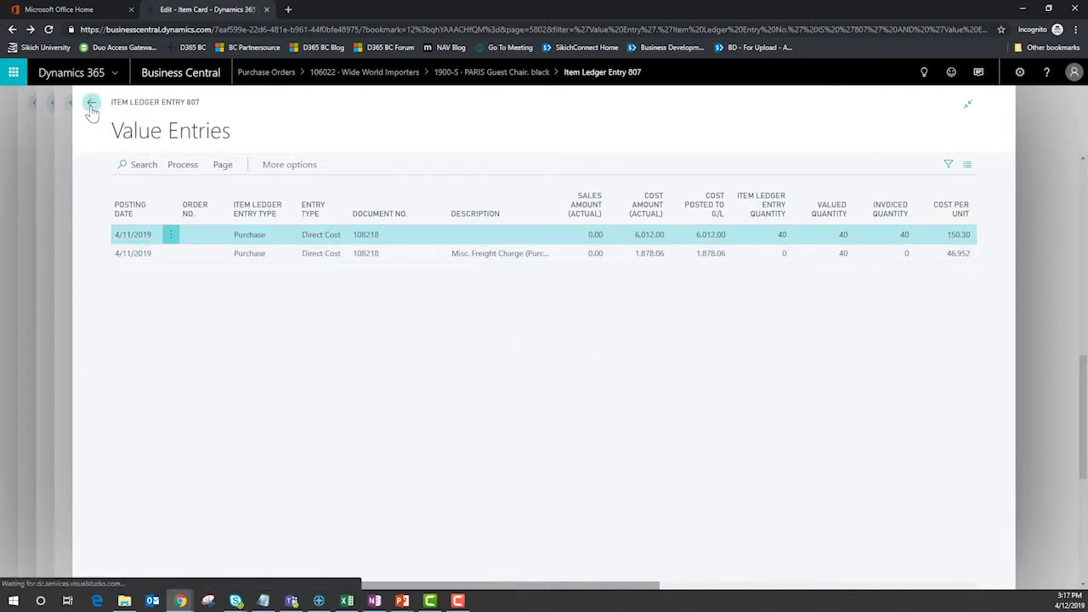